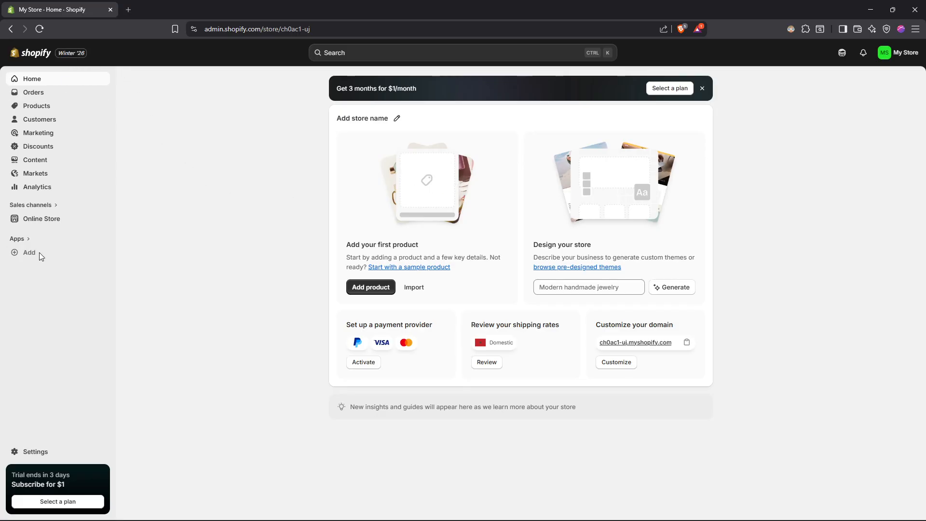
# Go to the store's product collections and start adding a new collection
pyautogui.click(42, 111)
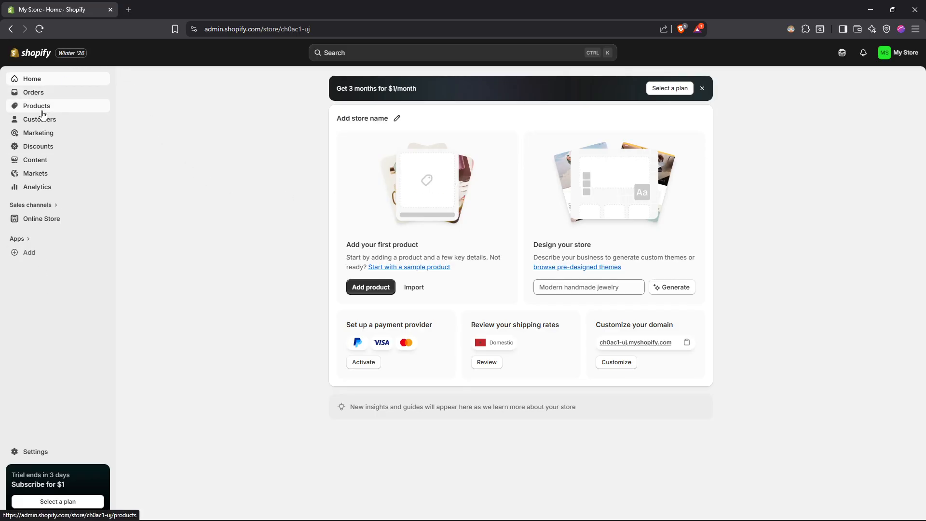
pyautogui.click(43, 121)
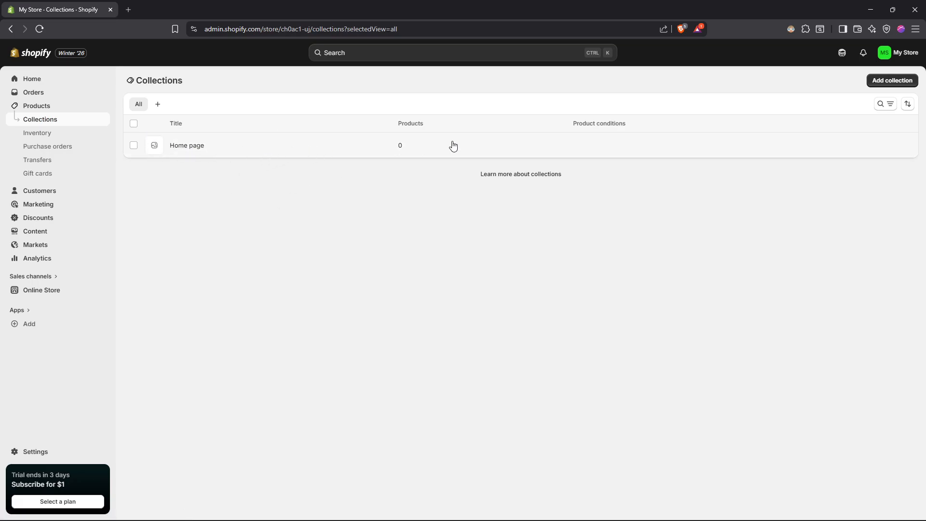
pyautogui.click(874, 85)
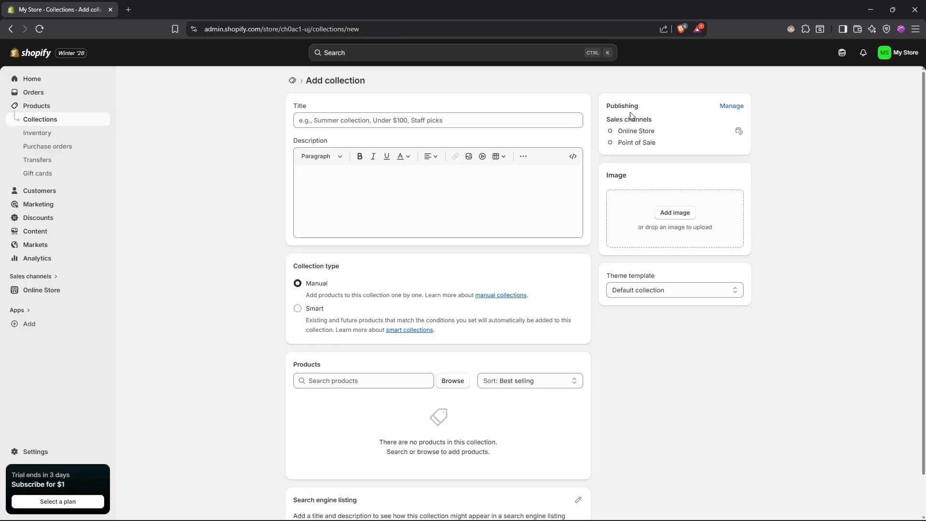
pyautogui.hotkey('alt', 'Left')
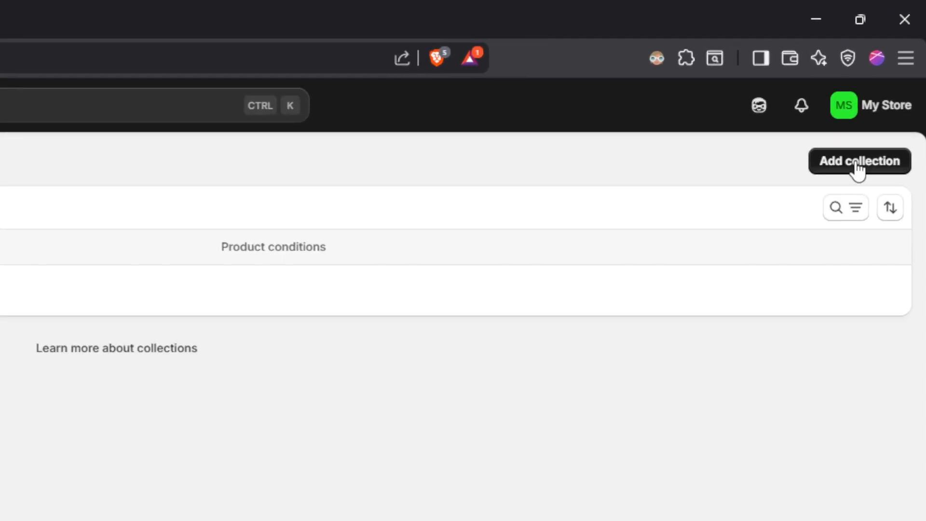
pyautogui.click(857, 164)
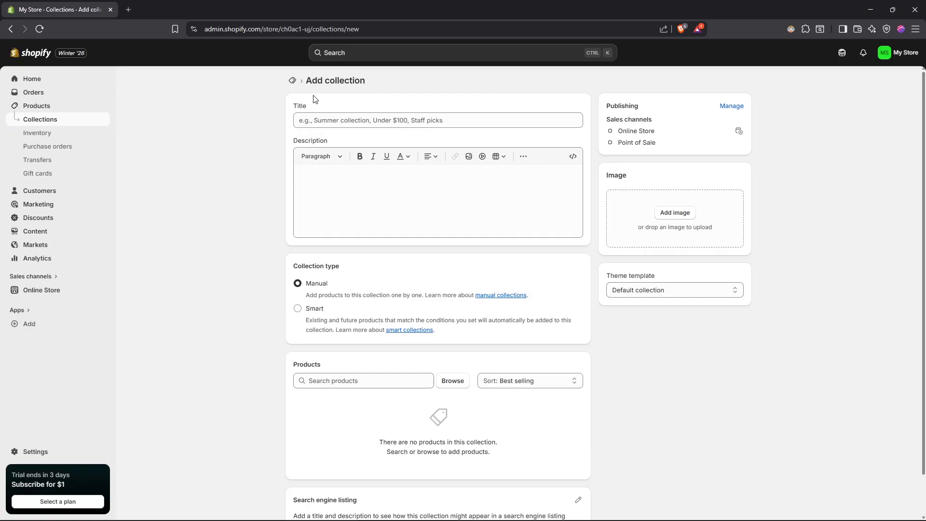
# Title the new collection "Under 50$", leaving its description empty
pyautogui.click(320, 121)
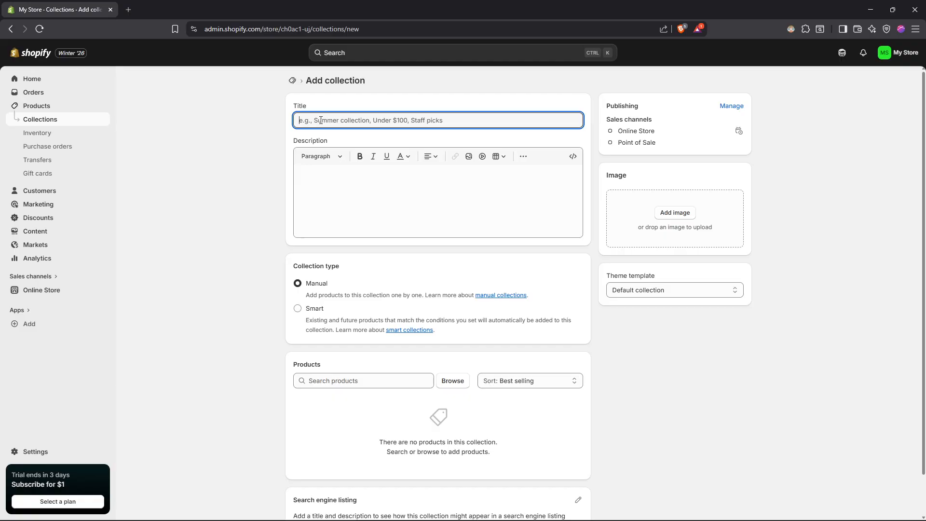
pyautogui.write('Under')
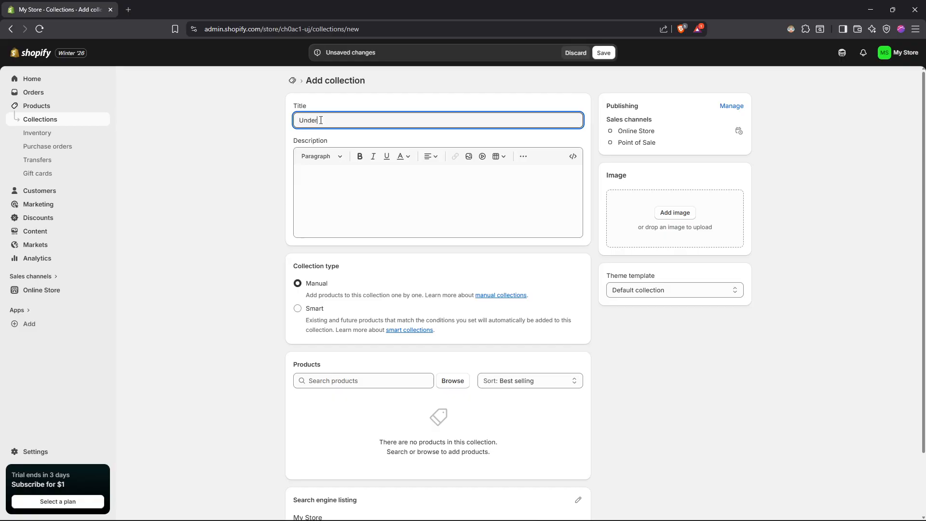
pyautogui.write(' 50$')
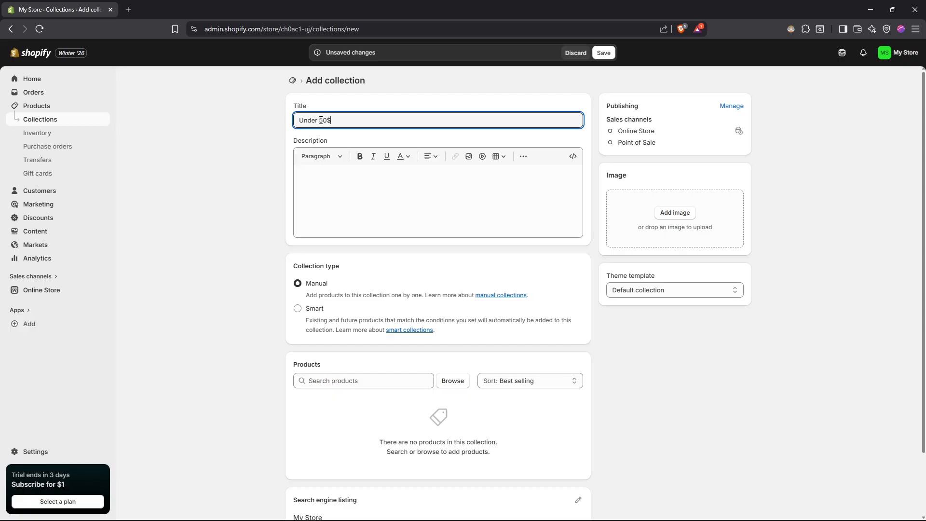
pyautogui.click(368, 192)
pyautogui.click(216, 143)
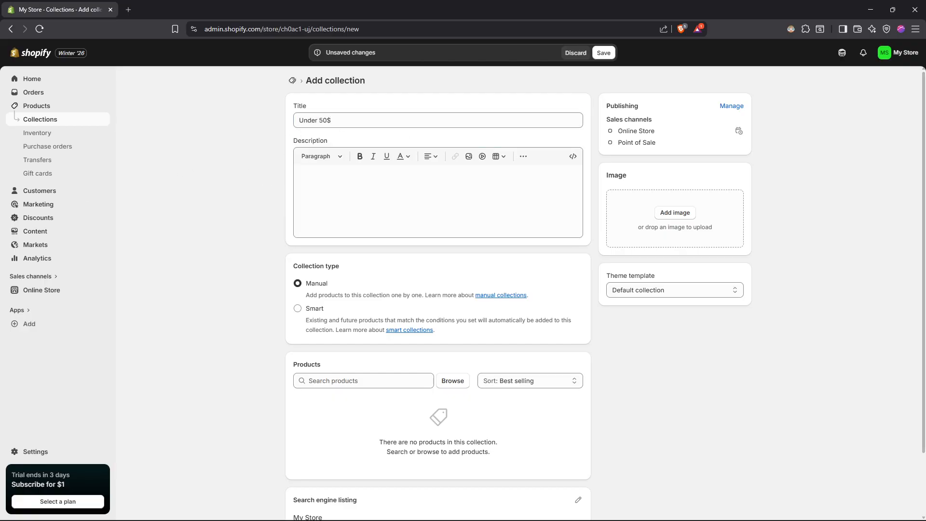
pyautogui.click(377, 212)
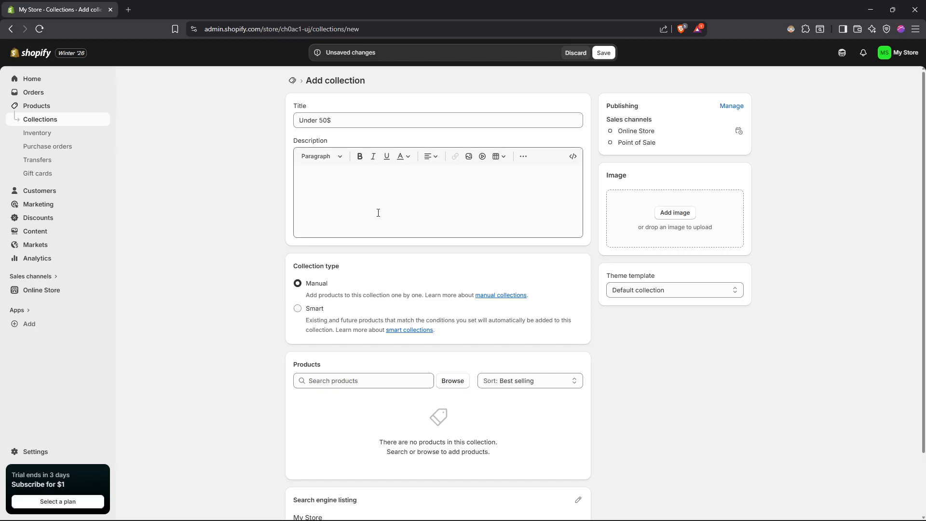
pyautogui.click(209, 187)
# Set the collection type to Smart so that matching products are added automatically
pyautogui.scroll(-1, 356, 201)
pyautogui.moveTo(293, 218)
pyautogui.mouseDown()
pyautogui.moveTo(343, 225)
pyautogui.moveTo(292, 219)
pyautogui.mouseUp()
pyautogui.click(334, 222)
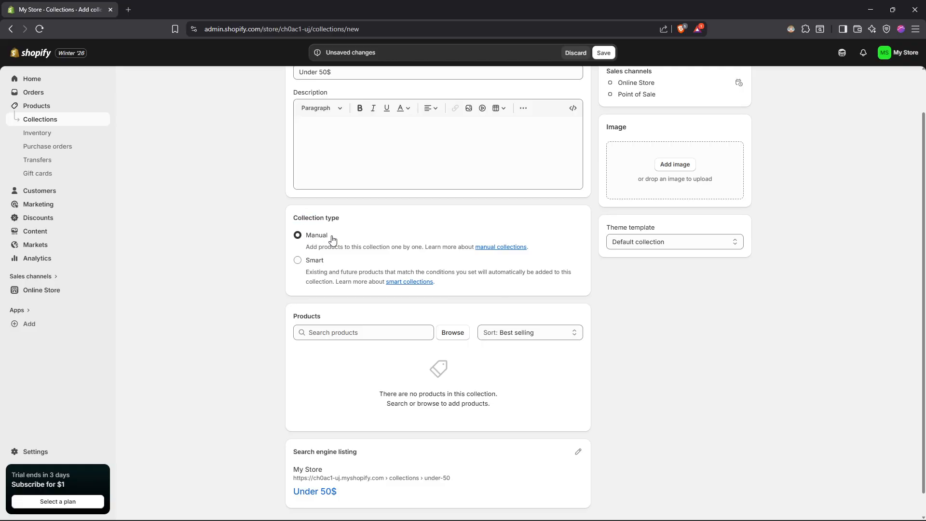
pyautogui.moveTo(304, 249); pyautogui.dragTo(418, 255)
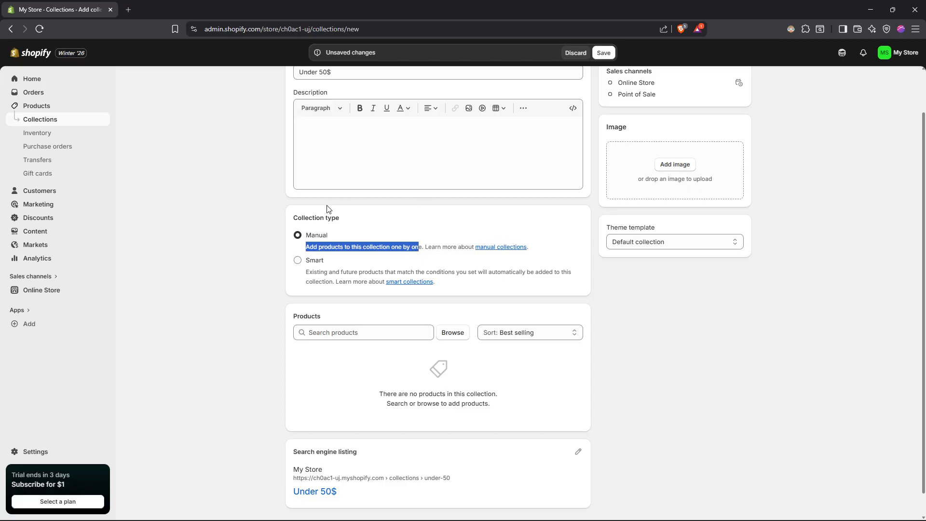
pyautogui.click(298, 260)
pyautogui.scroll(-1, 307, 268)
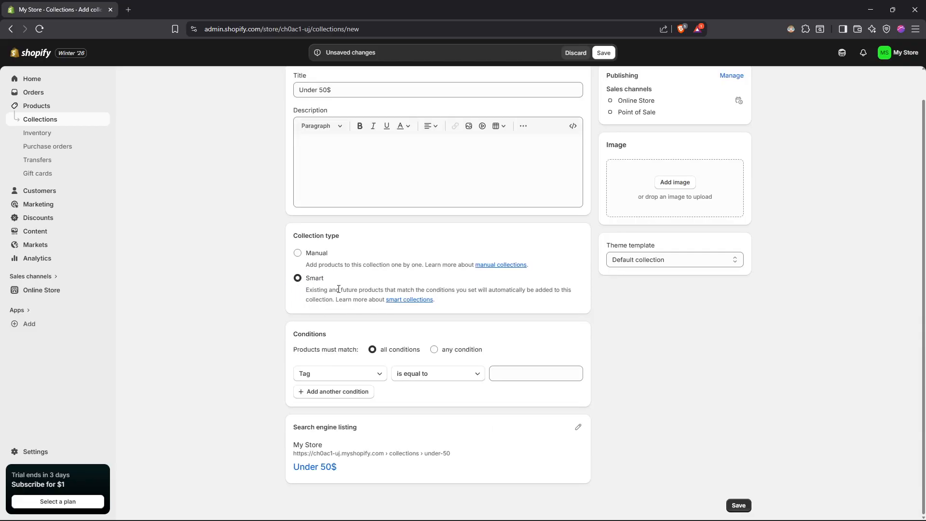
pyautogui.moveTo(306, 292); pyautogui.dragTo(243, 312)
pyautogui.click(243, 312)
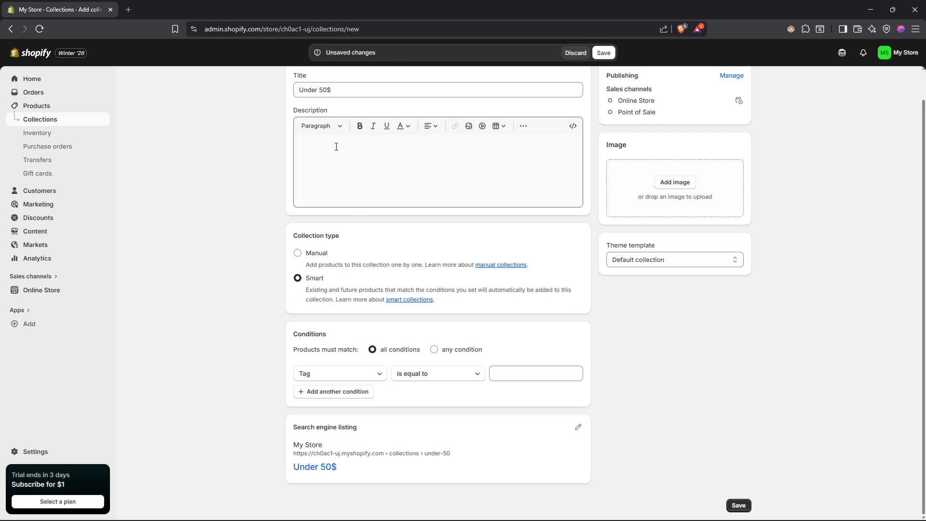
# Set the smart collection's matching rule so that products must match any condition
pyautogui.scroll(1, 360, 229)
pyautogui.moveTo(332, 120); pyautogui.dragTo(317, 121)
pyautogui.tripleClick(318, 121)
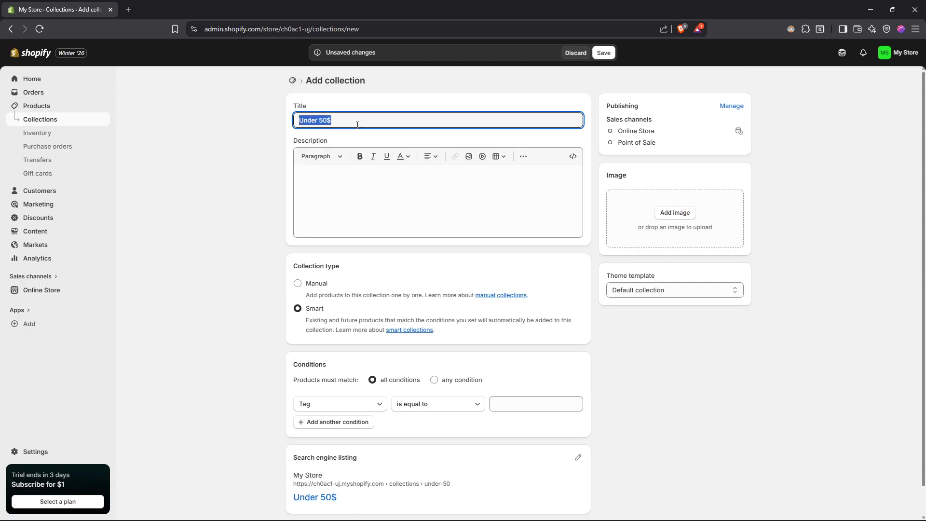
pyautogui.click(357, 125)
pyautogui.scroll(-1, 272, 137)
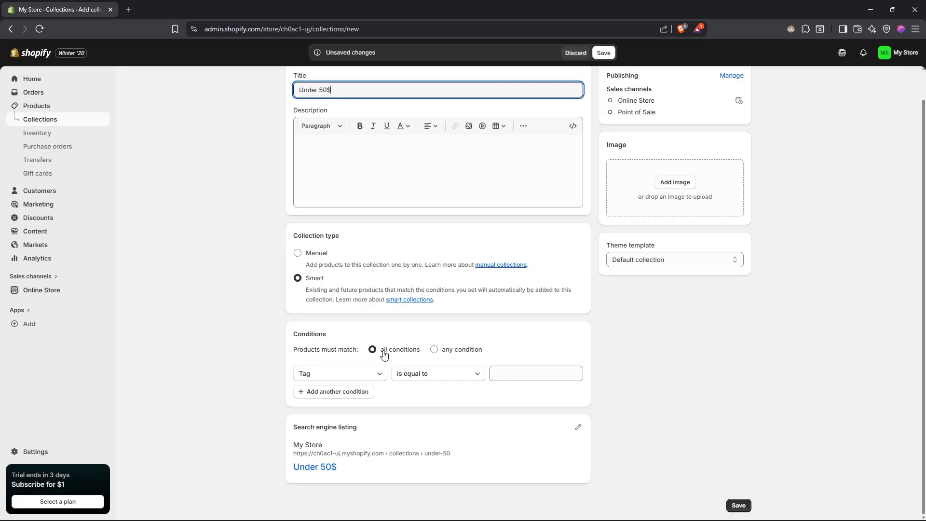
pyautogui.click(434, 350)
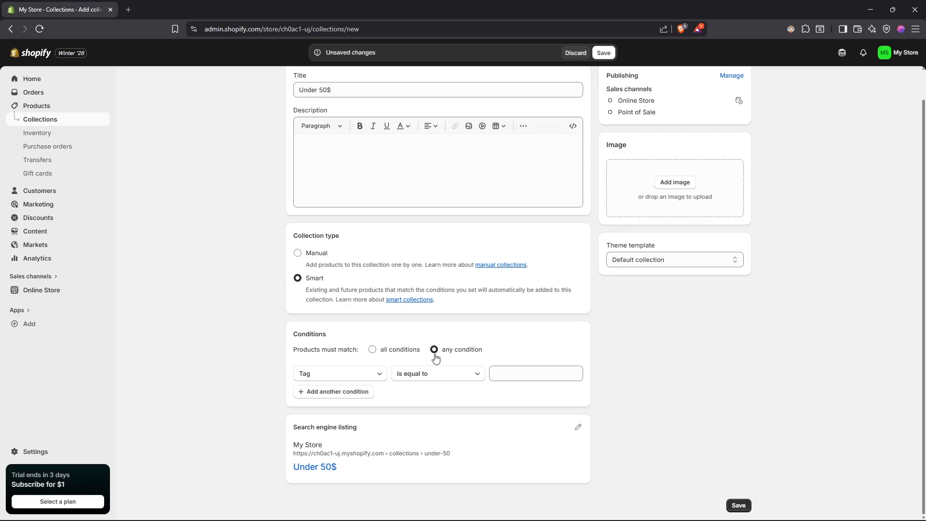
pyautogui.click(372, 357)
pyautogui.click(442, 351)
# Switch the collection type to Manual to view its product options and return it to Smart
pyautogui.click(306, 256)
pyautogui.scroll(-1, 352, 338)
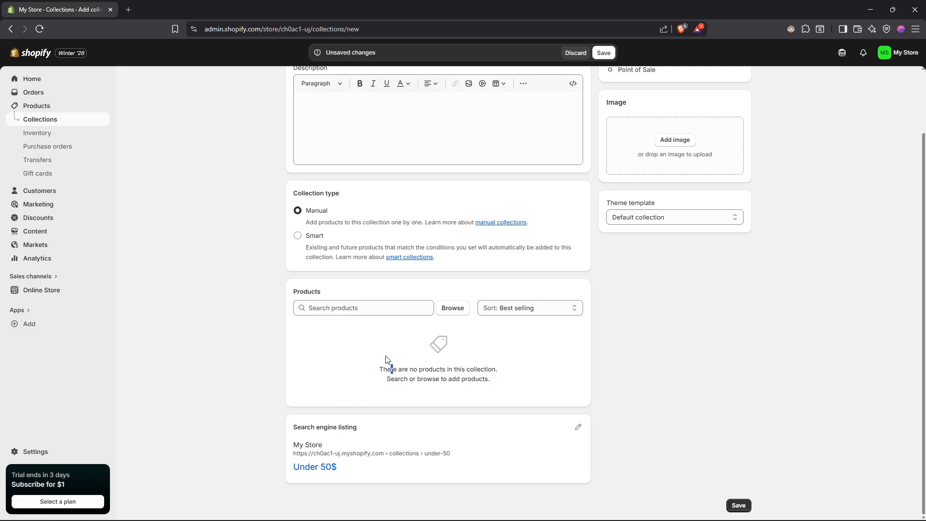
pyautogui.click(298, 237)
pyautogui.scroll(-1, 319, 338)
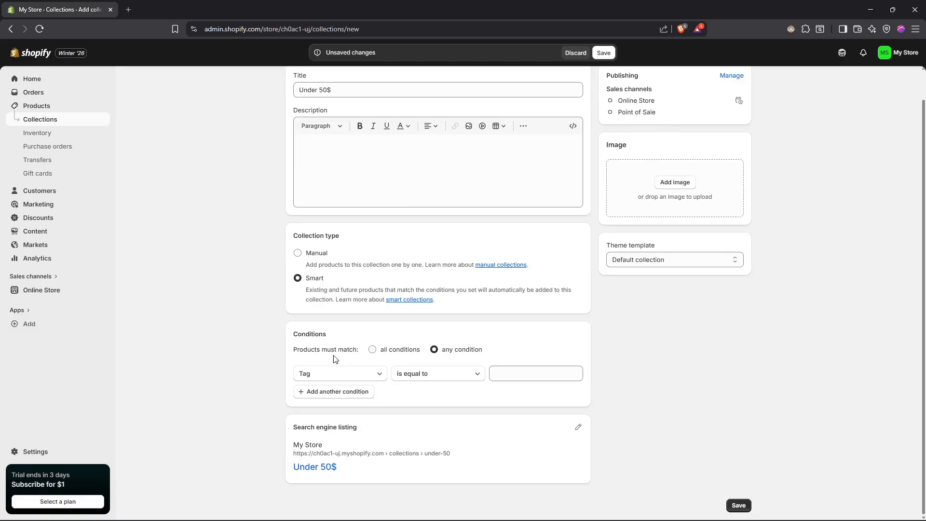
# Change the smart collection's condition from Tag to Price
pyautogui.scroll(1, 335, 352)
pyautogui.moveTo(336, 121); pyautogui.dragTo(278, 118)
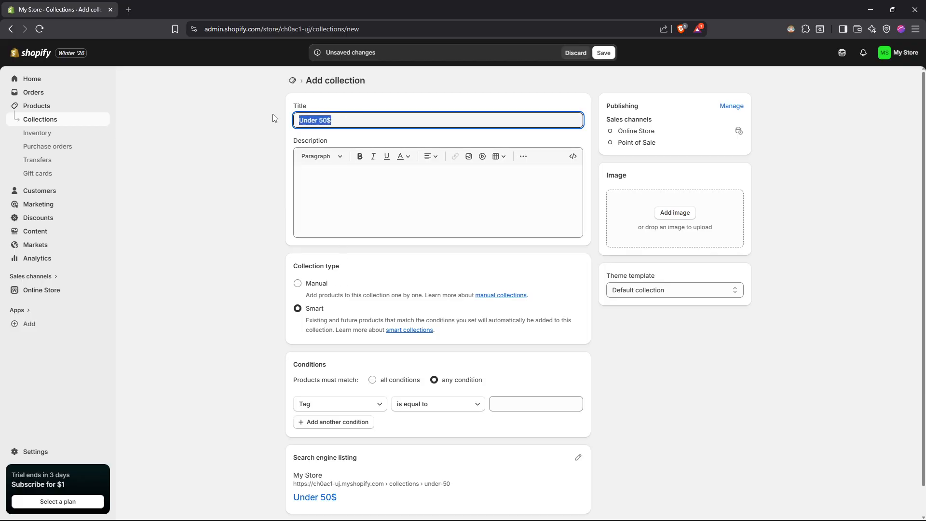
pyautogui.click(236, 187)
pyautogui.scroll(-1, 263, 244)
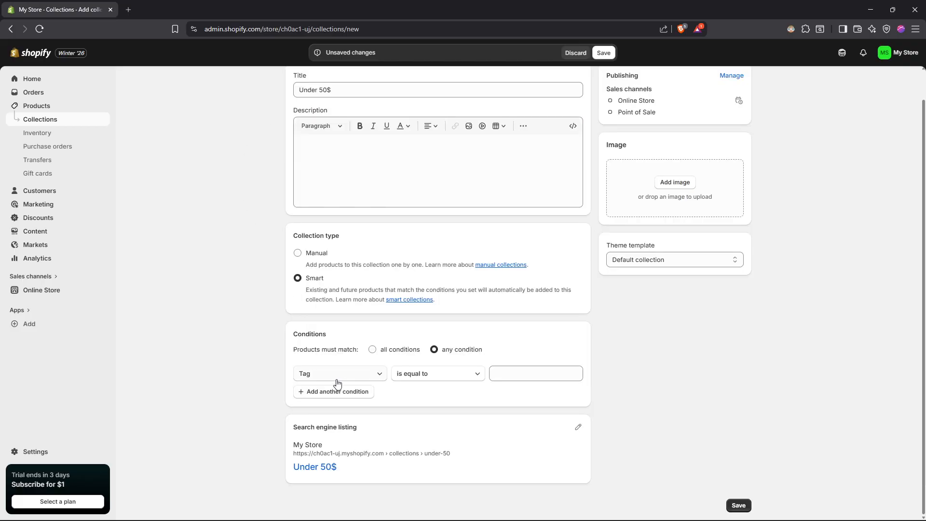
pyautogui.click(336, 379)
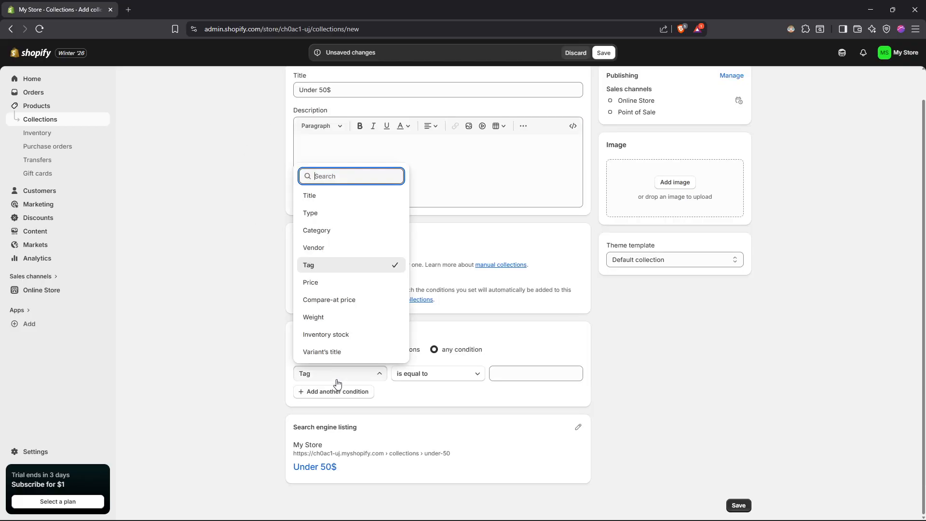
pyautogui.click(360, 287)
pyautogui.scroll(-1, 325, 373)
pyautogui.scroll(1, 325, 310)
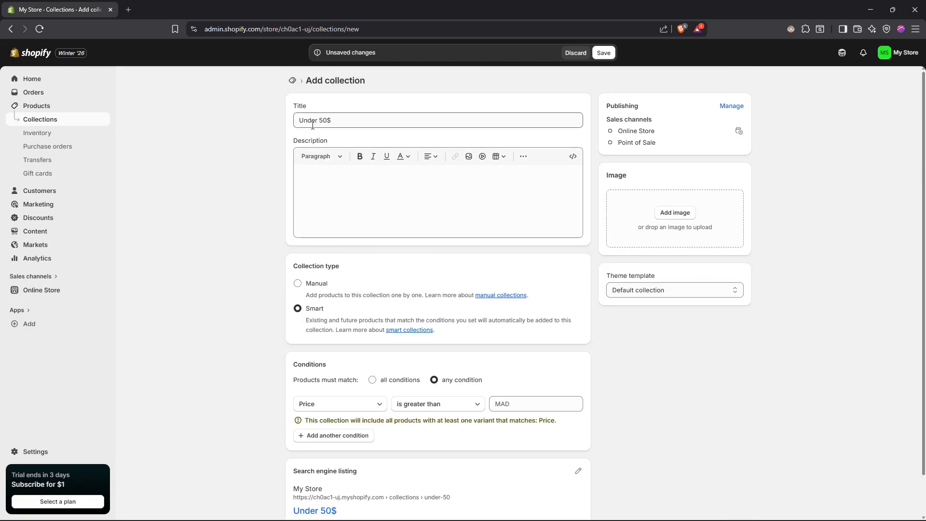
# Set the price condition to "is less than" with a value of 500 MAD
pyautogui.scroll(-1, 377, 285)
pyautogui.click(421, 365)
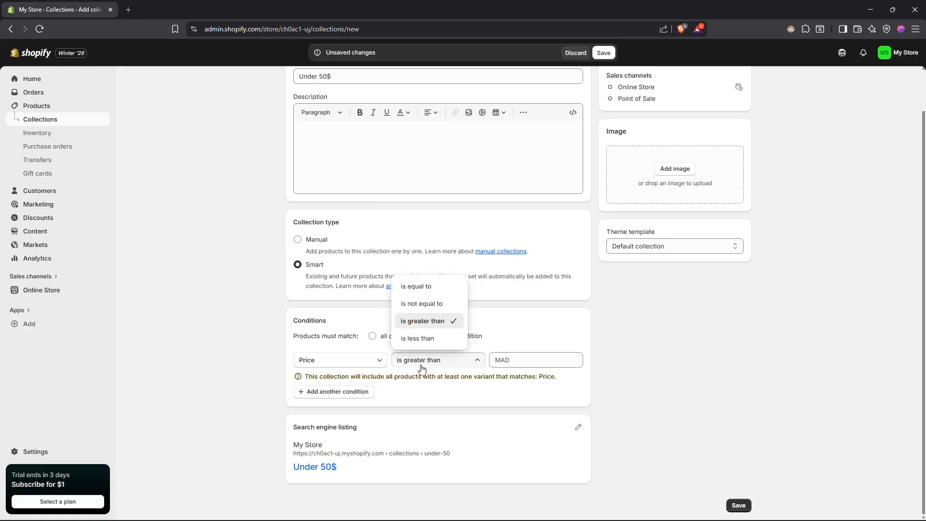
pyautogui.click(427, 338)
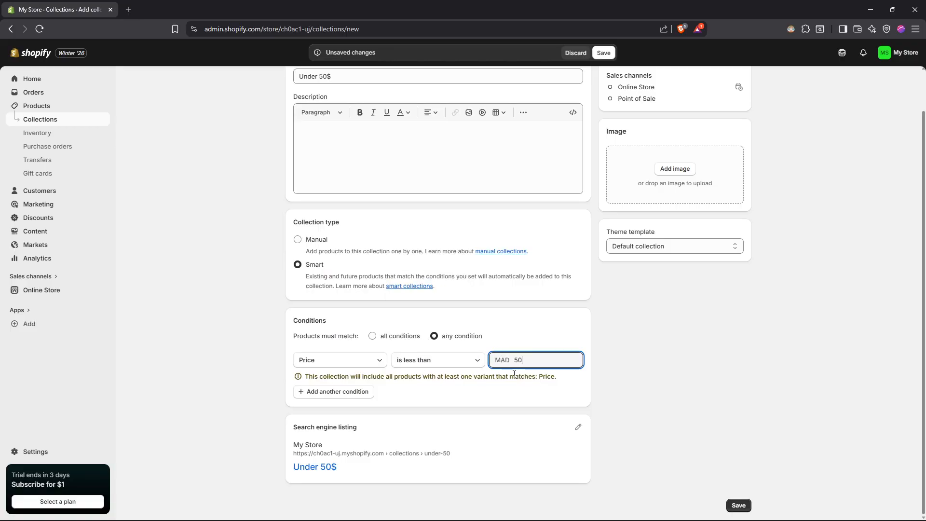
pyautogui.click(487, 390)
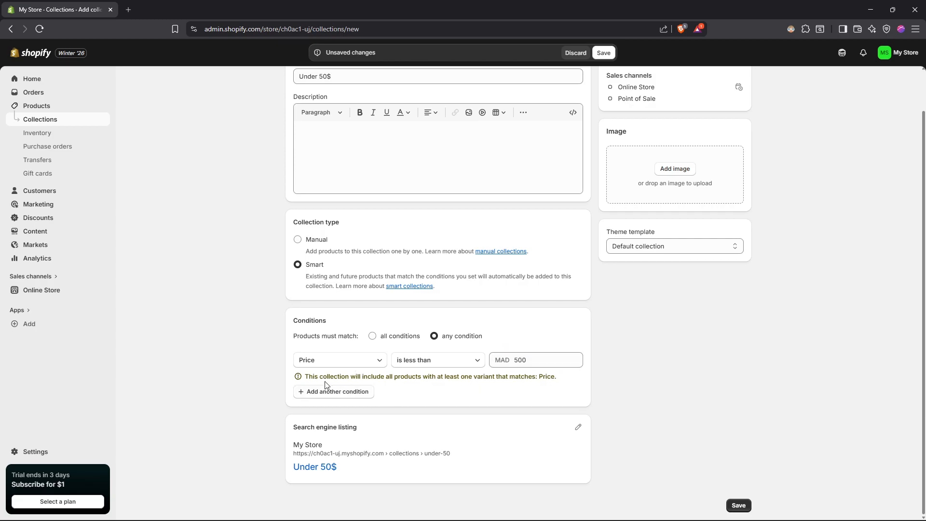
pyautogui.moveTo(306, 377); pyautogui.dragTo(552, 380)
pyautogui.click(552, 385)
# Add a second condition below the price condition, check its field choices and remove it again
pyautogui.click(358, 391)
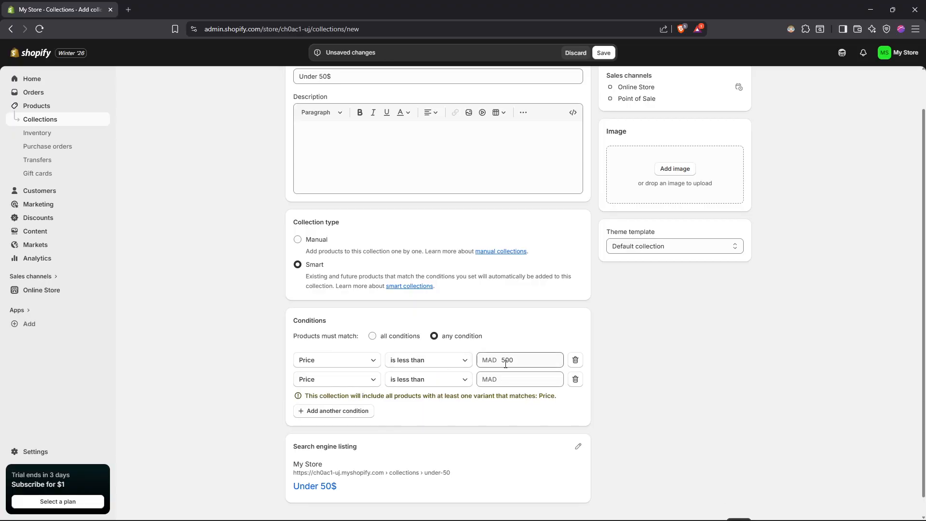
pyautogui.scroll(1, 372, 209)
pyautogui.scroll(-2, 344, 372)
pyautogui.click(341, 360)
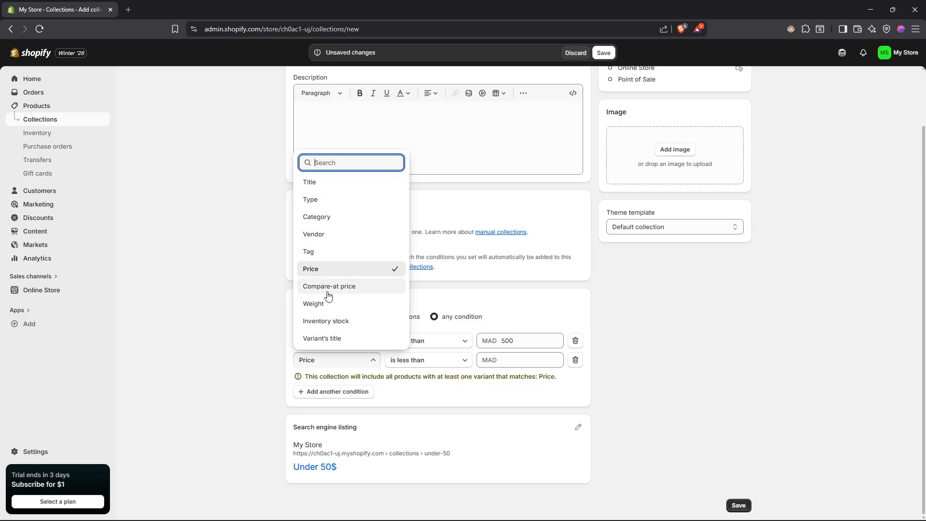
pyautogui.click(416, 393)
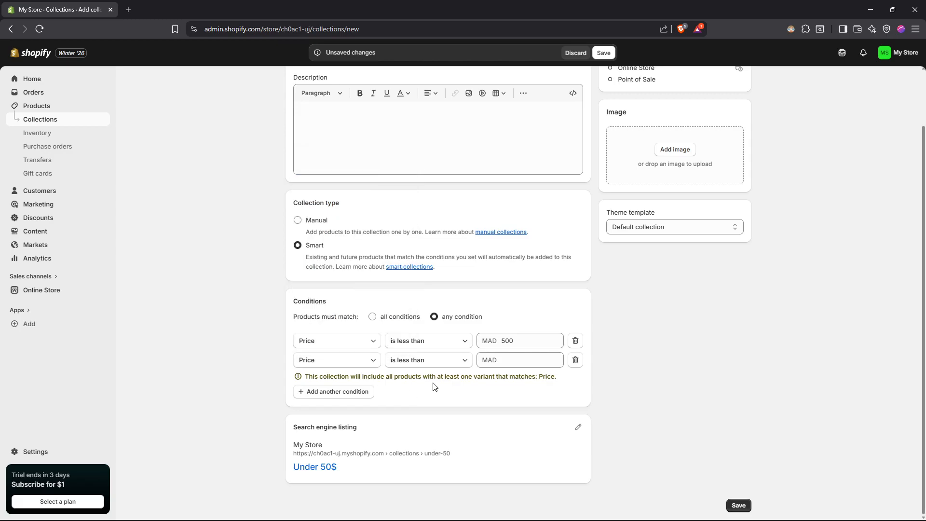
pyautogui.click(576, 359)
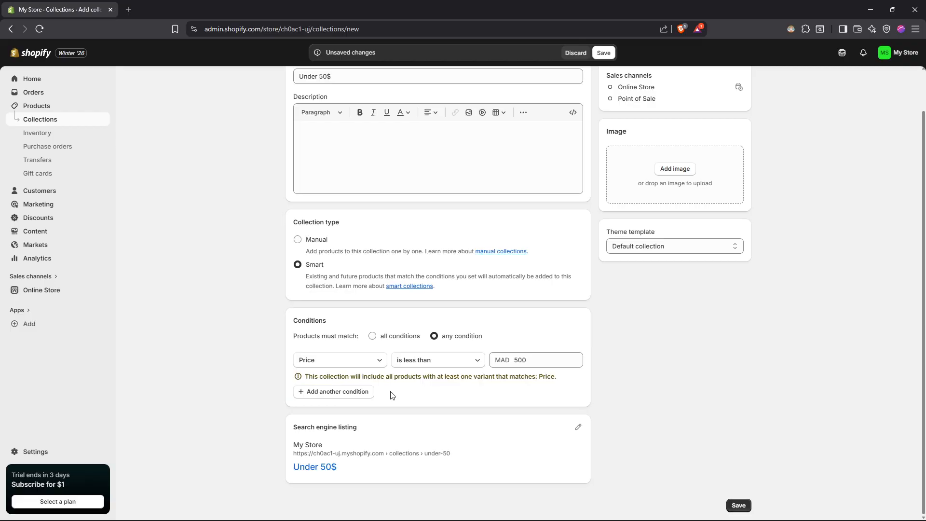
pyautogui.scroll(1, 391, 395)
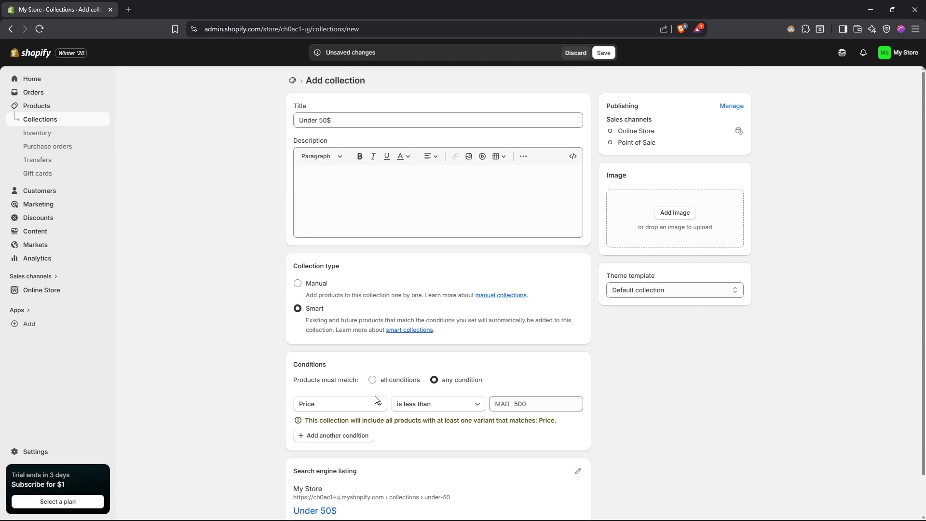
pyautogui.moveTo(305, 321); pyautogui.dragTo(385, 318)
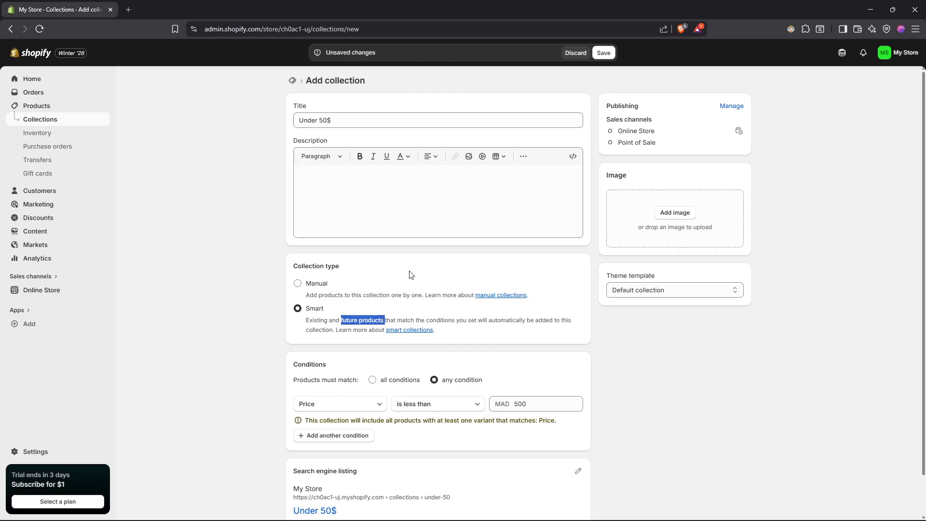
pyautogui.scroll(-1, 403, 260)
pyautogui.scroll(1, 405, 290)
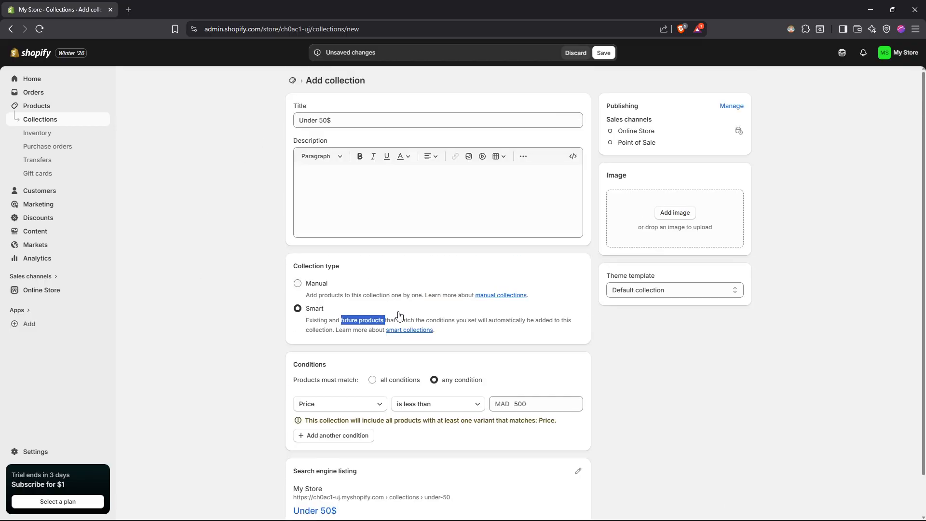
pyautogui.click(311, 294)
pyautogui.click(308, 318)
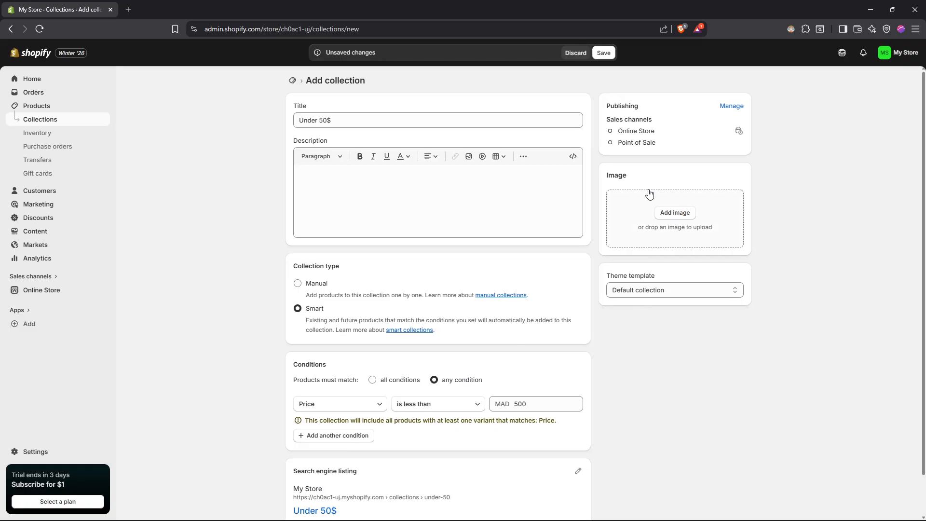
# Upload Logo4.jpg and use it as the collection's image
pyautogui.click(694, 213)
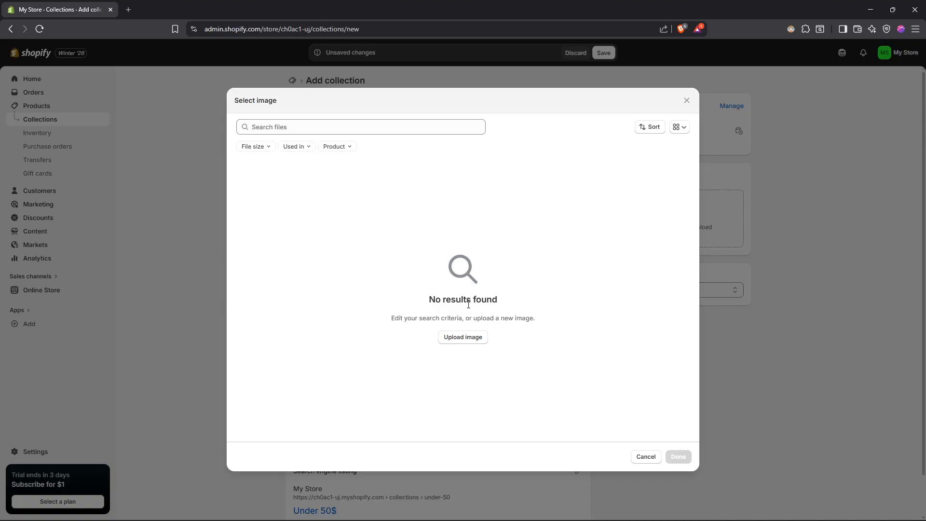
pyautogui.click(464, 338)
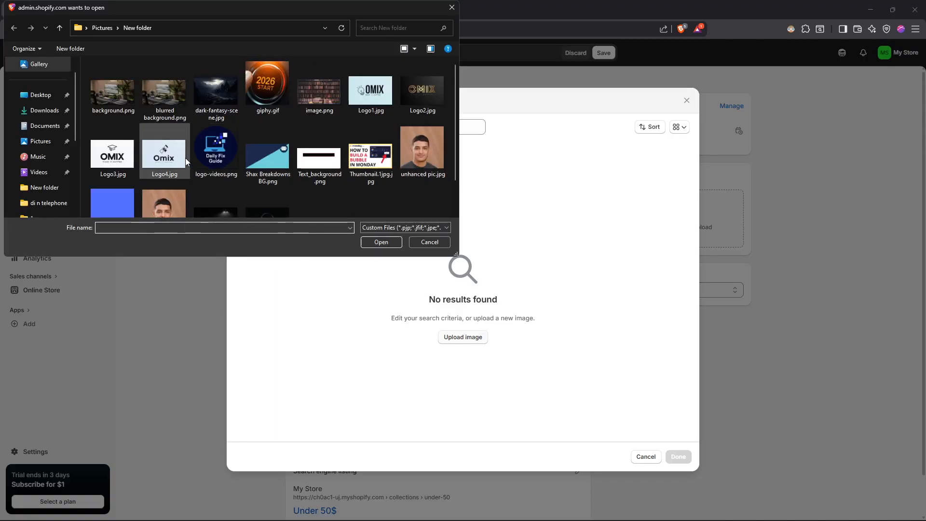
pyautogui.doubleClick(164, 156)
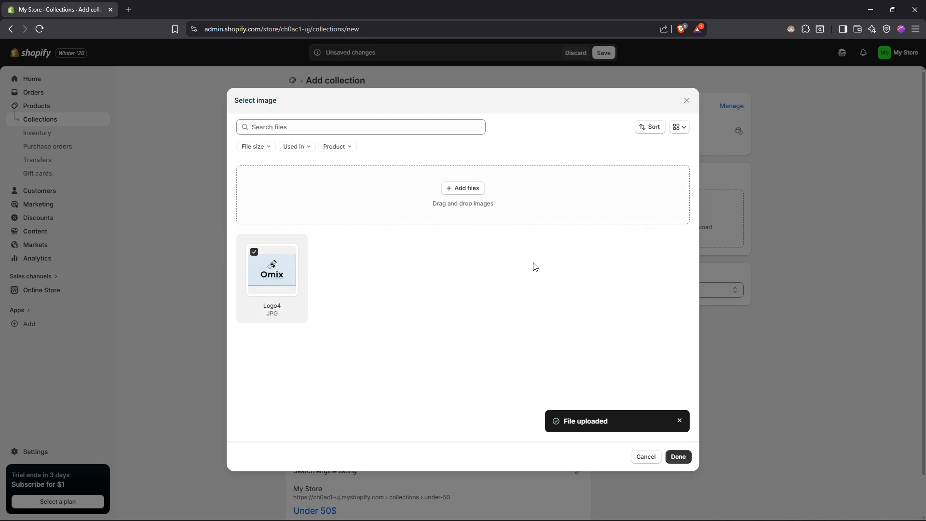
pyautogui.click(678, 457)
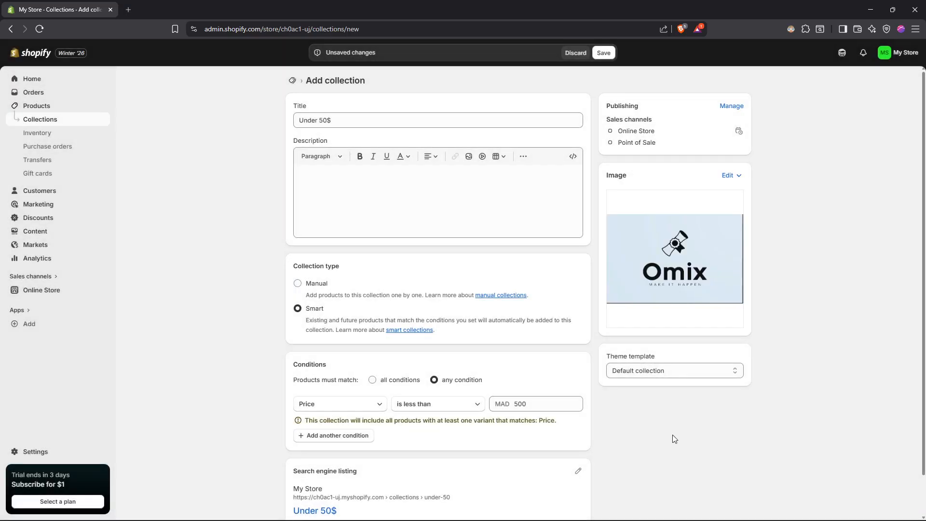
# View the alt text setting of the collection image and leave it without entering any text
pyautogui.click(729, 176)
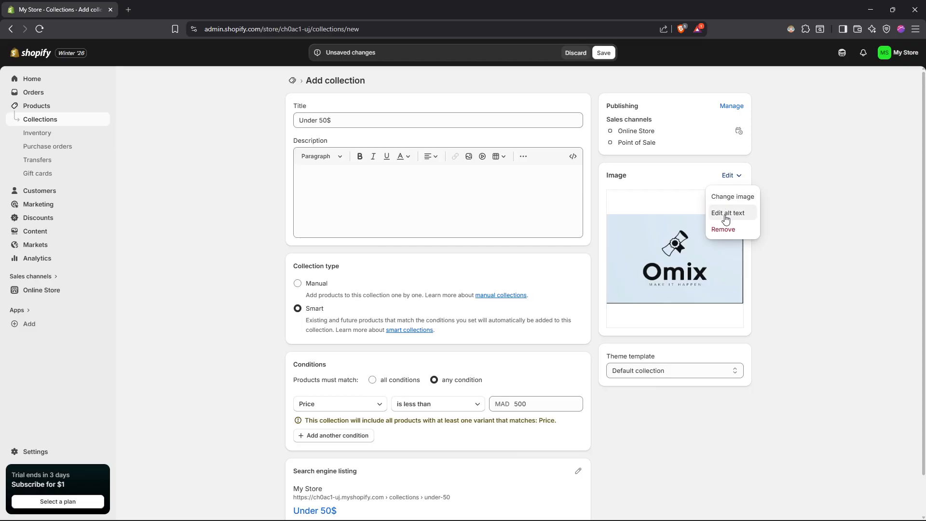
pyautogui.click(743, 214)
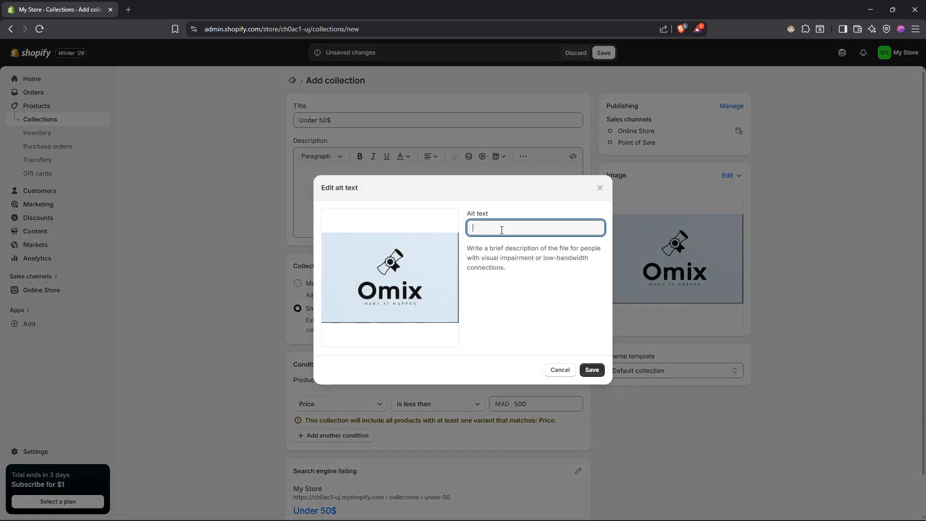
pyautogui.click(878, 251)
# Try deselecting and reselecting the Online Store and Point of Sale channels, and leave the publishing settings without applying changes
pyautogui.click(732, 107)
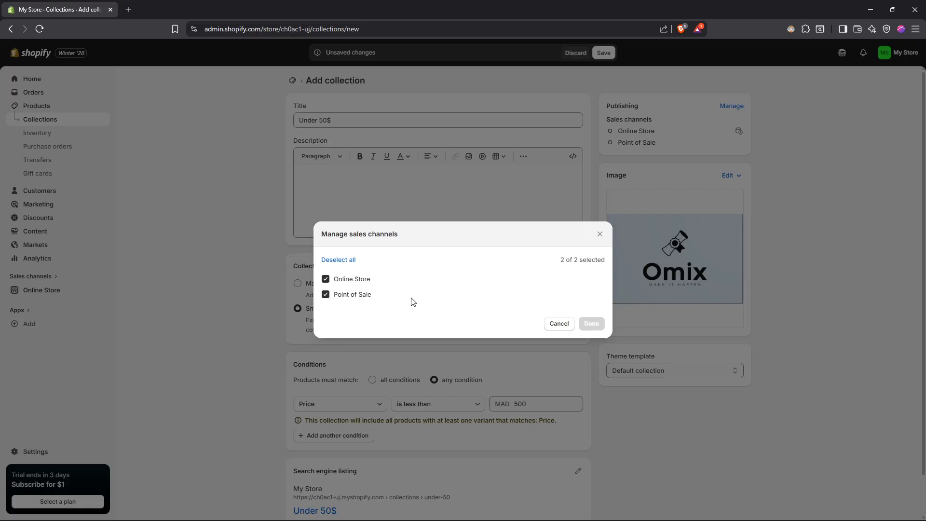
pyautogui.click(326, 279)
pyautogui.click(326, 294)
pyautogui.click(327, 295)
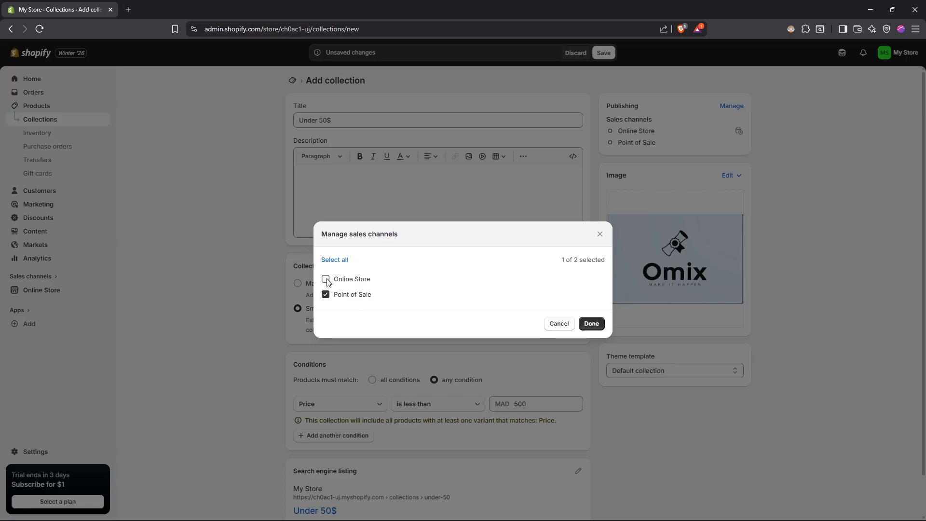
pyautogui.click(326, 279)
pyautogui.click(600, 234)
# Save the new Under 50$ collection
pyautogui.scroll(-1, 586, 307)
pyautogui.scroll(1, 586, 306)
pyautogui.scroll(-1, 425, 200)
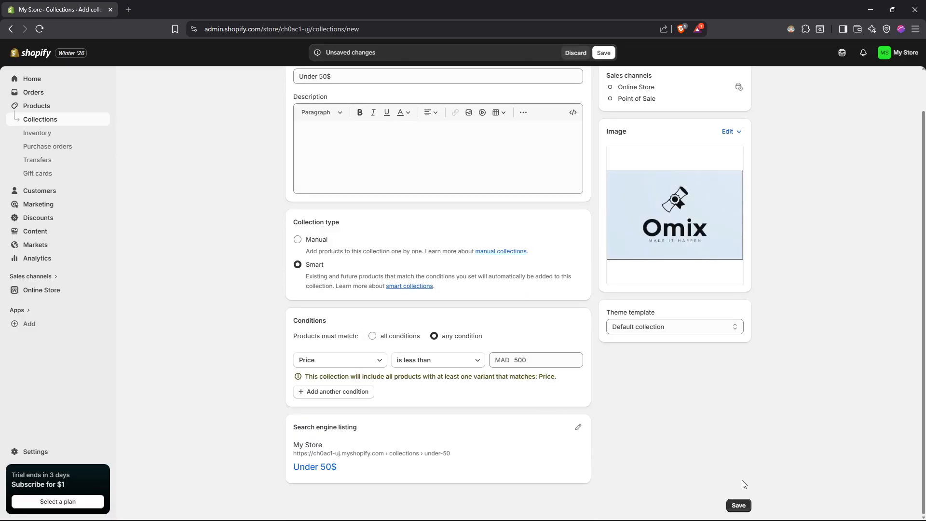
pyautogui.click(743, 511)
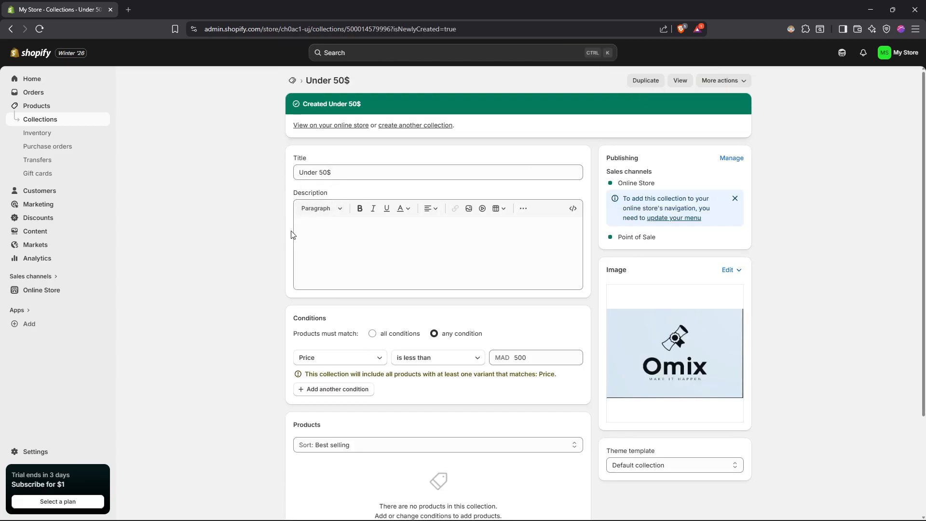
# Duplicate the Under 50$ collection and title the copy "under 100$"
pyautogui.scroll(-3, 434, 212)
pyautogui.scroll(3, 410, 260)
pyautogui.scroll(-3, 338, 289)
pyautogui.scroll(3, 418, 280)
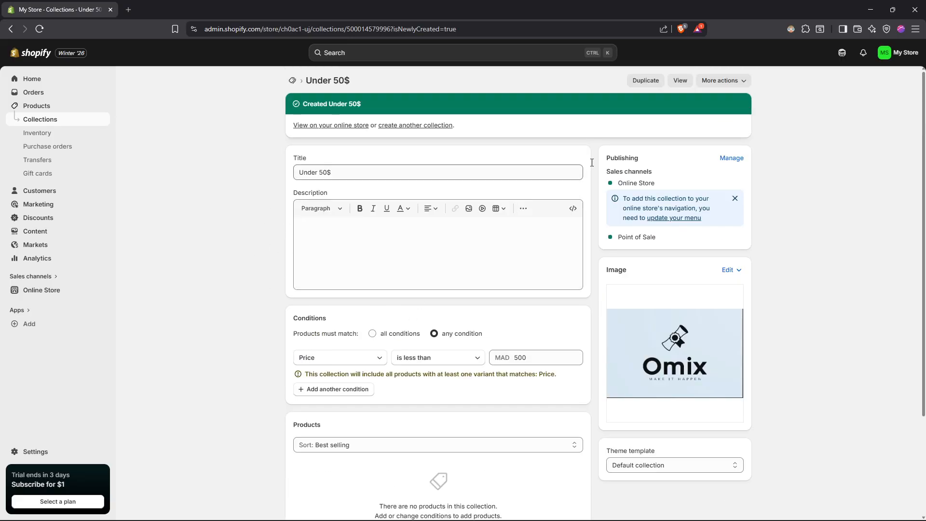
pyautogui.click(642, 80)
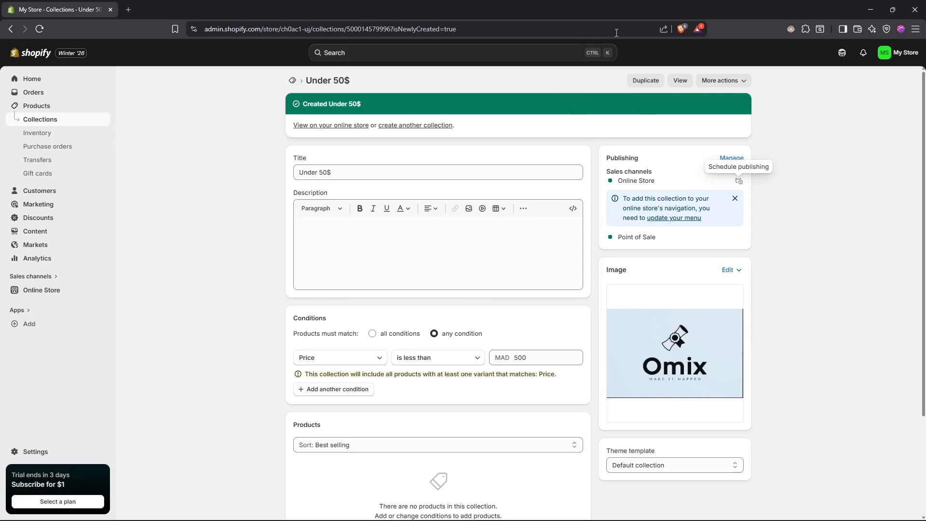
pyautogui.moveTo(383, 188); pyautogui.dragTo(288, 194)
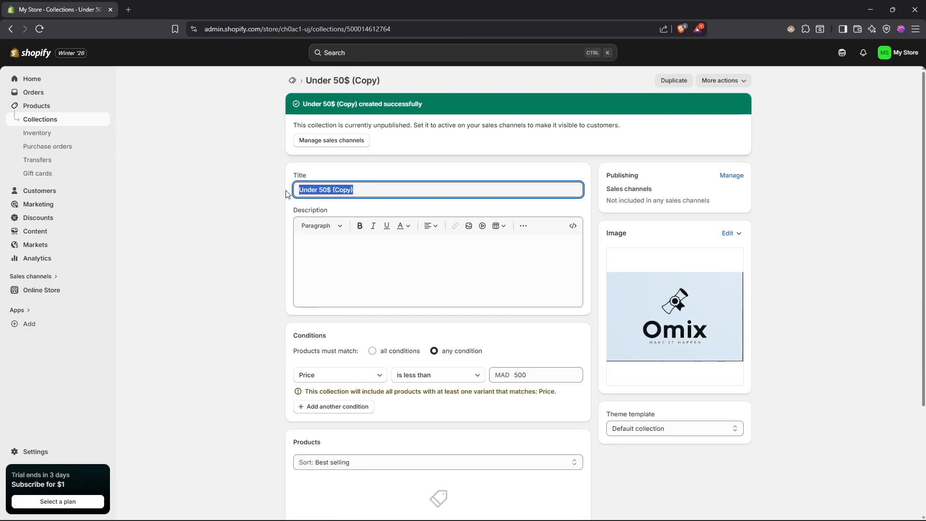
pyautogui.write('under 100$')
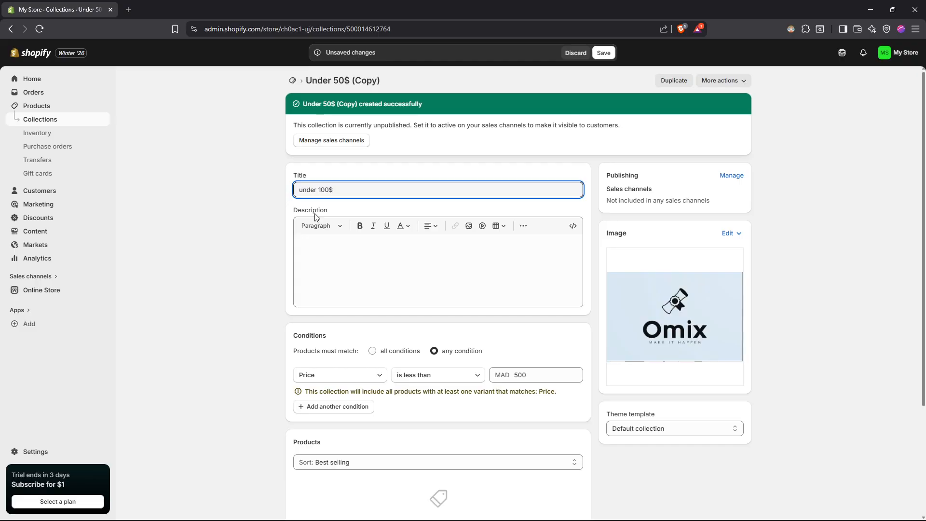
# Set the copy's price condition value to 1000 MAD and save the collection
pyautogui.scroll(-3, 315, 217)
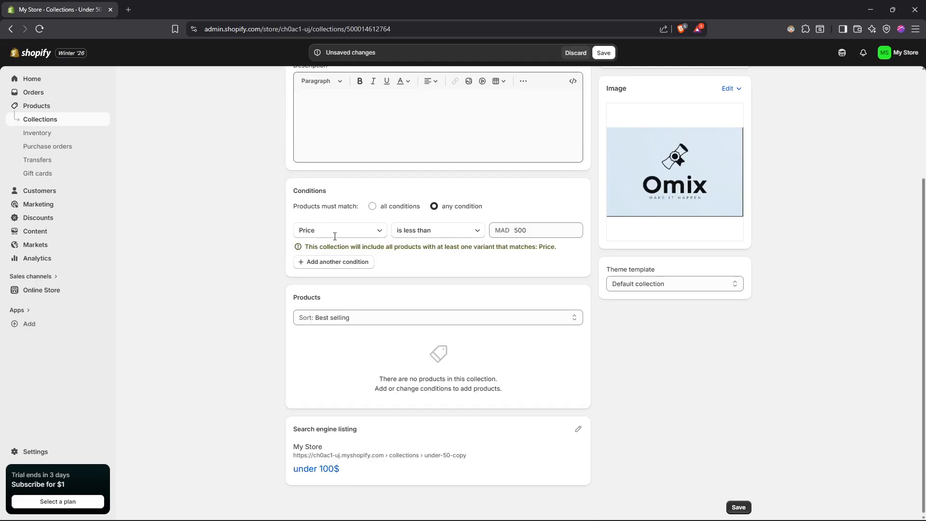
pyautogui.scroll(3, 453, 272)
pyautogui.scroll(-3, 403, 211)
pyautogui.moveTo(539, 231); pyautogui.dragTo(502, 232)
pyautogui.write('1000')
pyautogui.click(232, 287)
pyautogui.scroll(3, 233, 288)
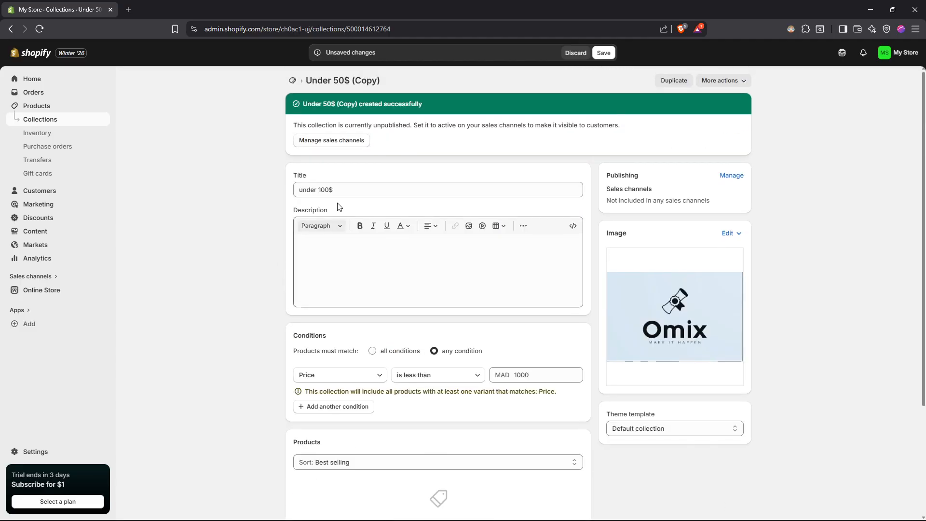
pyautogui.scroll(-3, 671, 204)
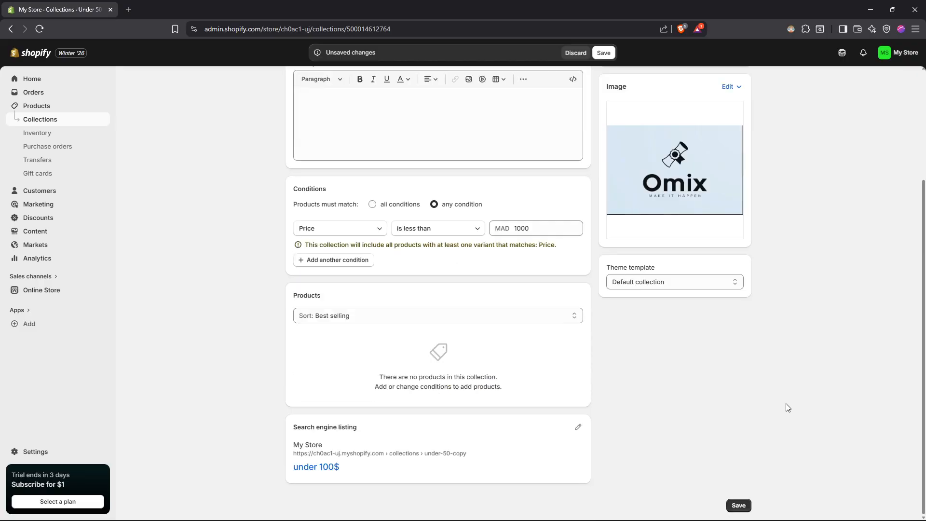
pyautogui.click(738, 502)
# Check which additional actions are available for the under 100$ collection and look over its page
pyautogui.click(723, 81)
pyautogui.click(723, 81)
pyautogui.click(723, 81)
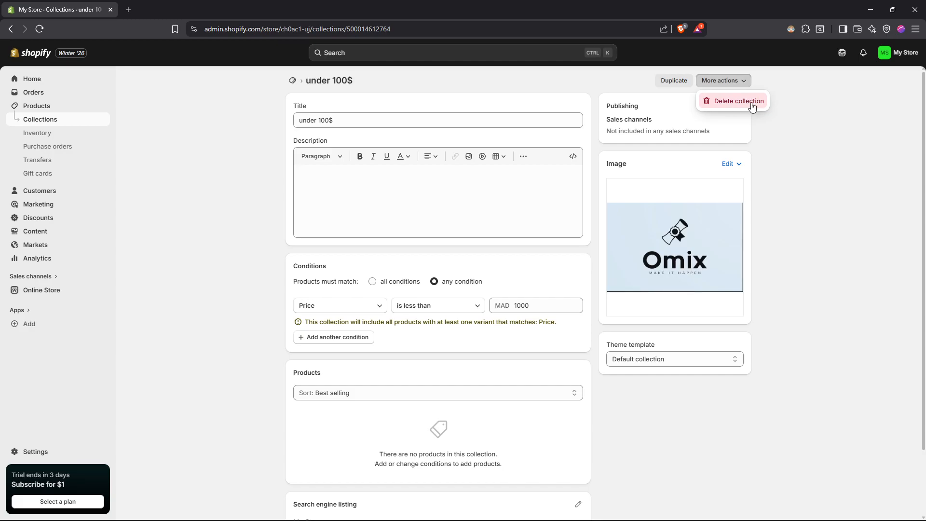
pyautogui.click(722, 81)
pyautogui.scroll(-3, 758, 488)
pyautogui.scroll(5, 742, 289)
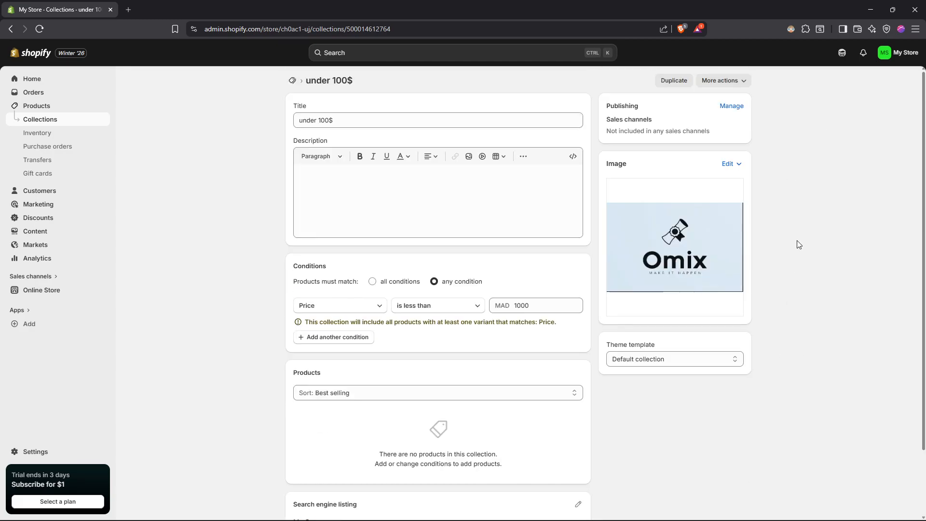
# Return to the list of collections and open the Under 50$ collection
pyautogui.click(63, 121)
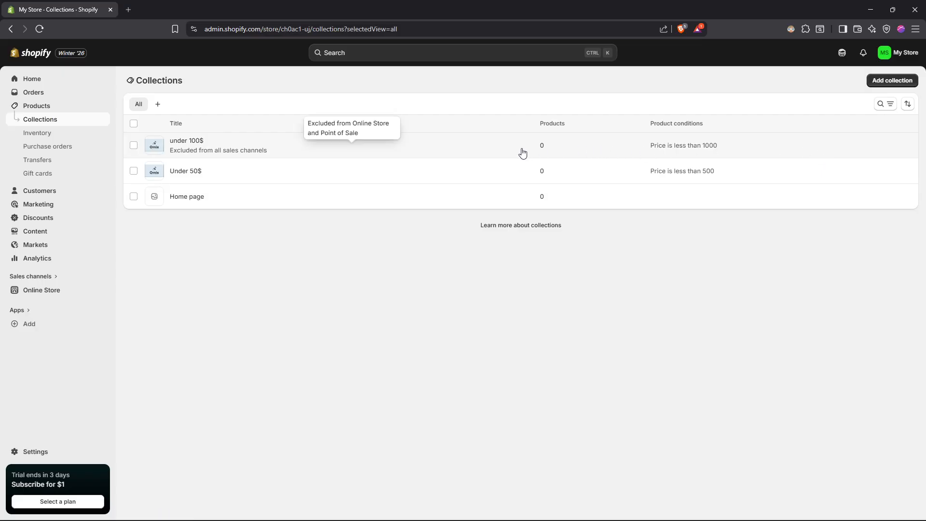
pyautogui.click(395, 170)
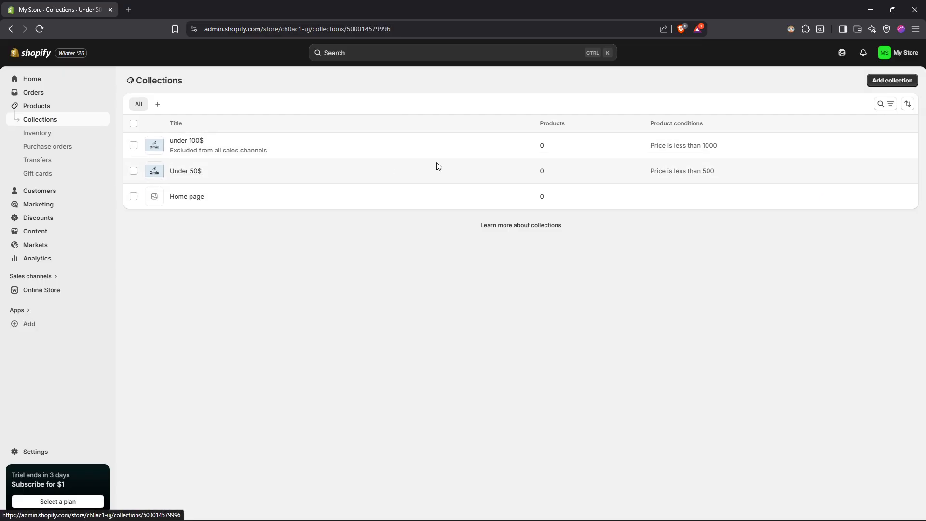
pyautogui.click(732, 106)
pyautogui.click(788, 108)
pyautogui.click(736, 80)
pyautogui.click(791, 111)
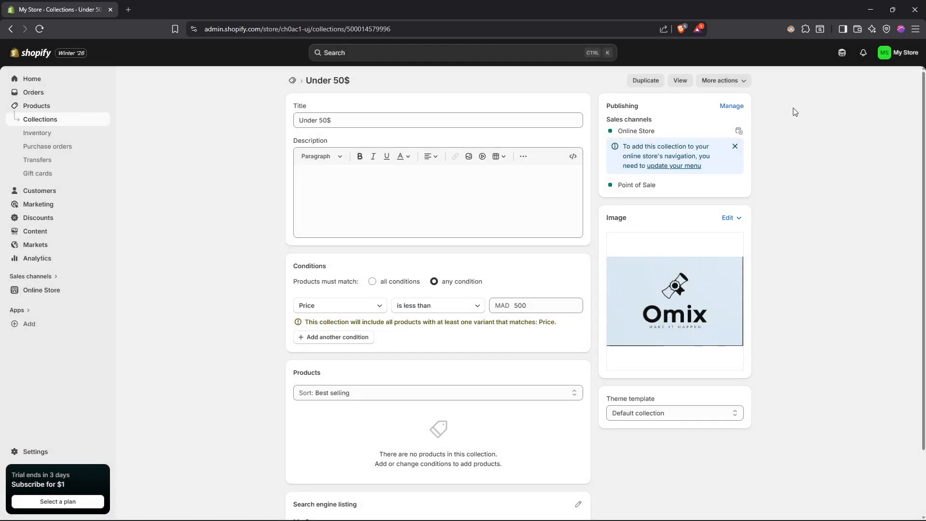
# View the Under 50$ collection's page in the online store, close it and return to the list of collections
pyautogui.click(682, 84)
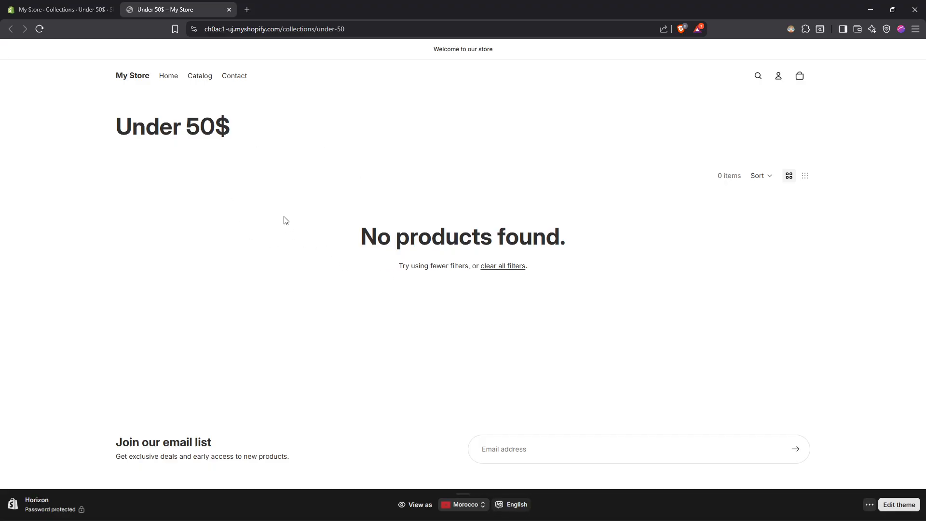
pyautogui.moveTo(568, 256); pyautogui.dragTo(331, 231)
pyautogui.click(326, 238)
pyautogui.moveTo(237, 148); pyautogui.dragTo(261, 126)
pyautogui.click(116, 130)
pyautogui.click(261, 126)
pyautogui.click(230, 9)
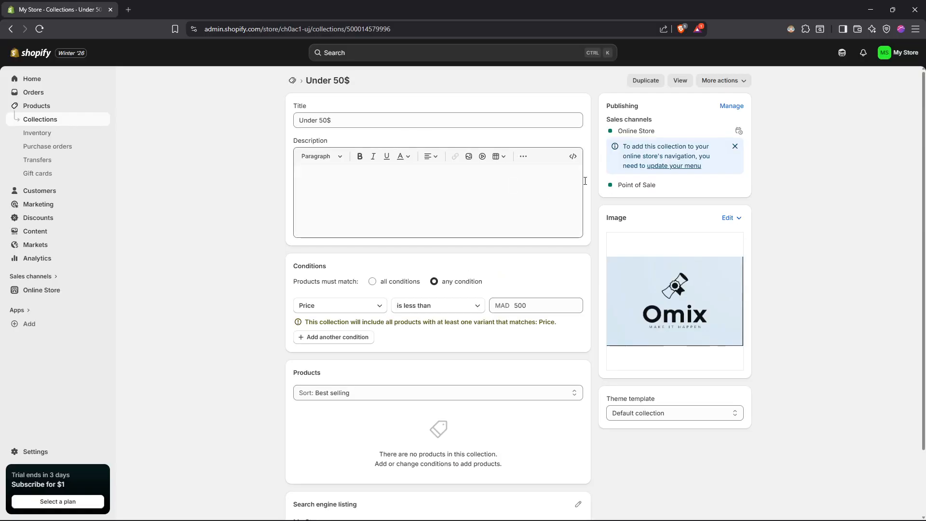
pyautogui.click(72, 123)
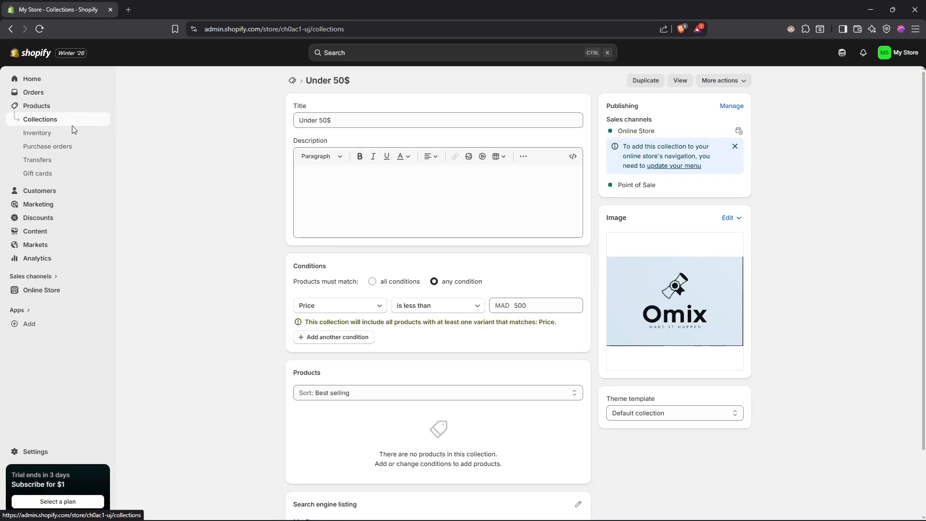